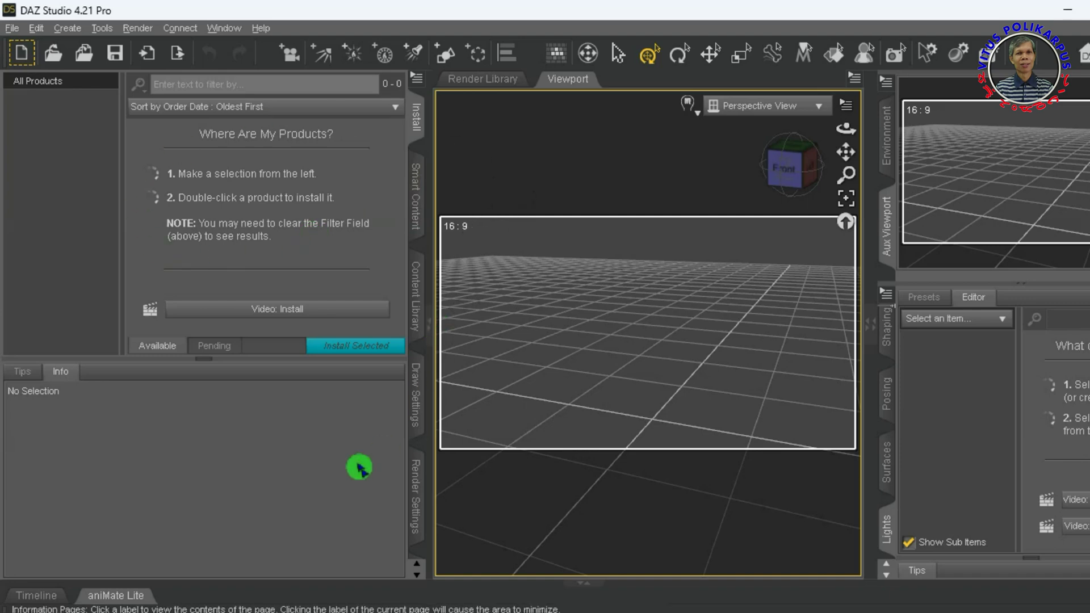
Launch DAZ Install Manager from the animation apps and sign in to the DAZ 3D account with the remembered login.
{"action": "key", "text": "super"}
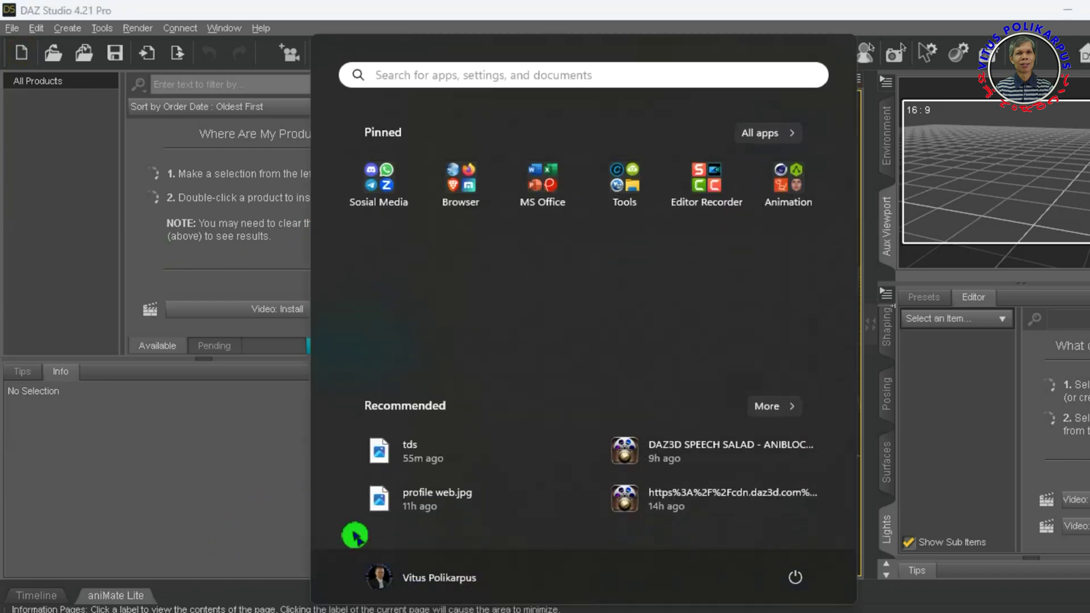
{"action": "left_click", "coordinate": [761, 202]}
{"action": "left_click", "coordinate": [628, 377]}
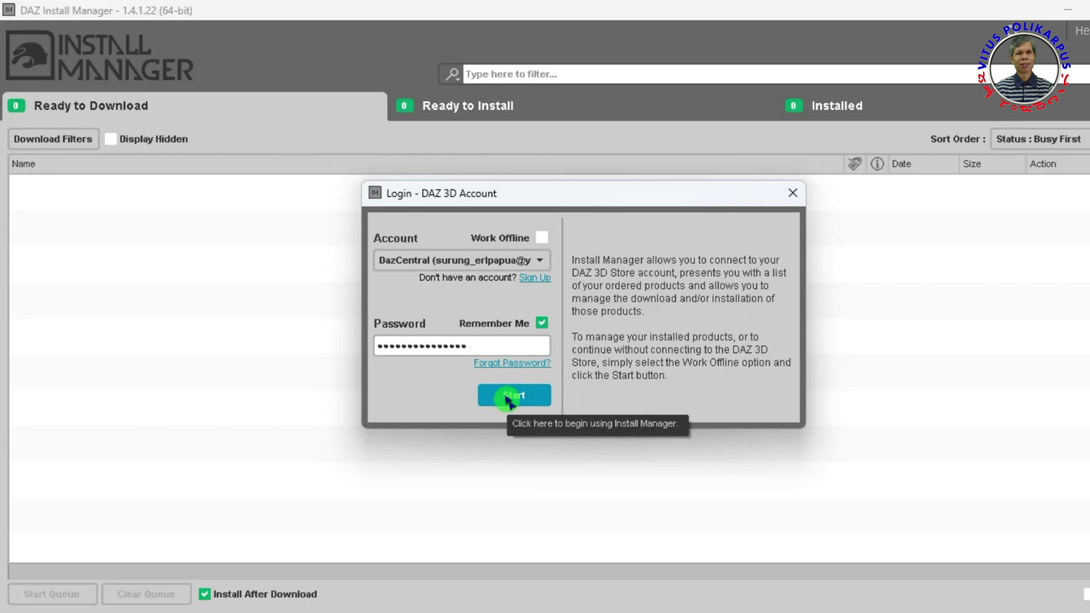
{"action": "left_click", "coordinate": [506, 398]}
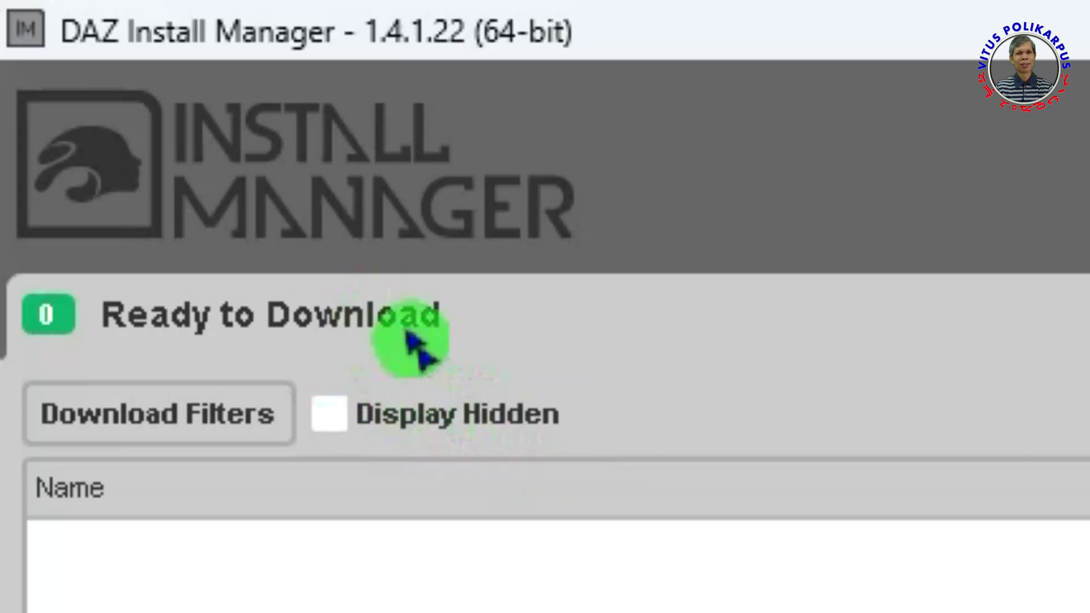
Check the Ready to Install and Installed product lists, look through all installed products, and return to Ready to Download.
{"action": "left_click", "coordinate": [261, 236]}
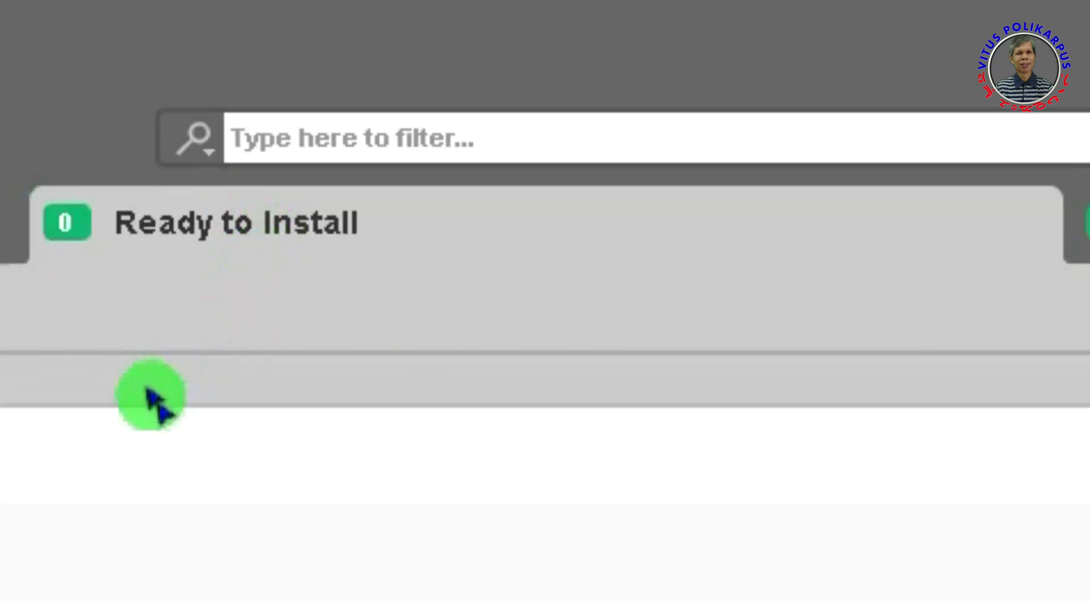
{"action": "left_click", "coordinate": [1085, 221]}
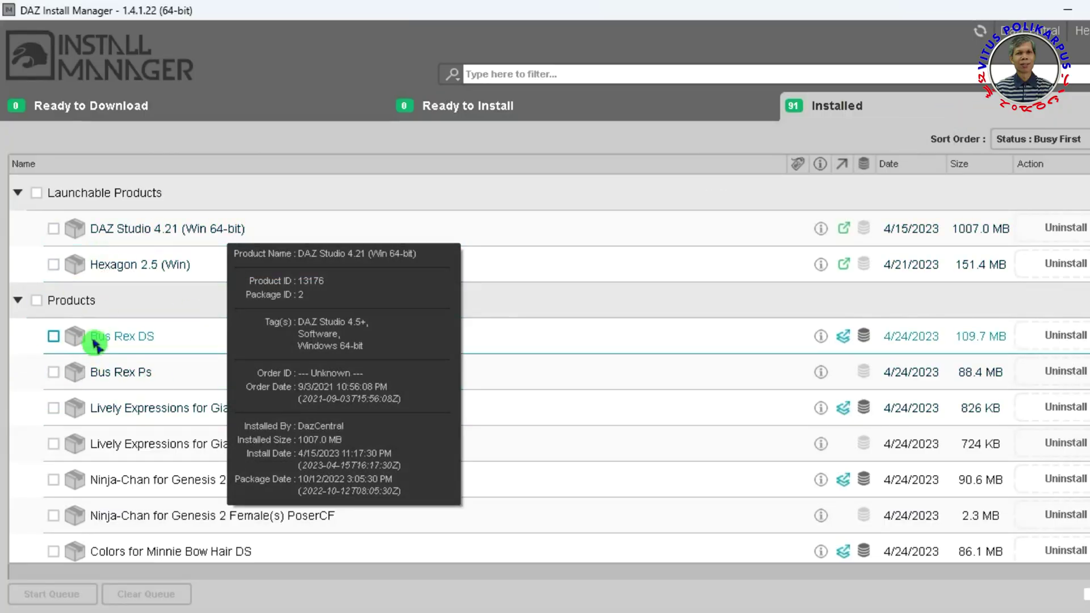
{"action": "scroll", "coordinate": [511, 313], "scroll_direction": "down", "scroll_amount": 15}
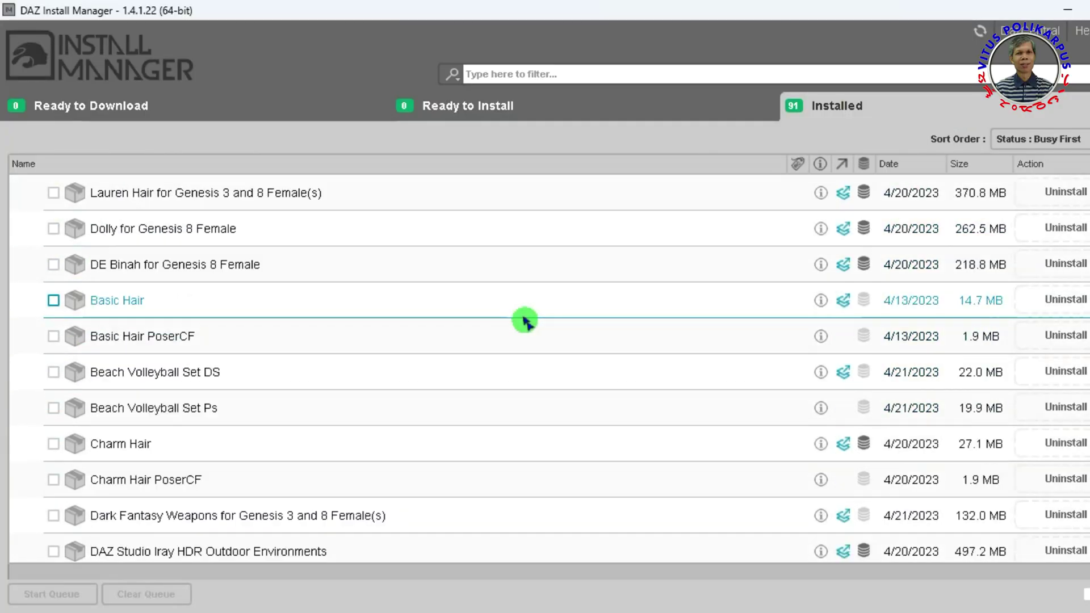
{"action": "scroll", "coordinate": [488, 352], "scroll_direction": "down", "scroll_amount": 18}
{"action": "scroll", "coordinate": [477, 361], "scroll_direction": "up", "scroll_amount": 12}
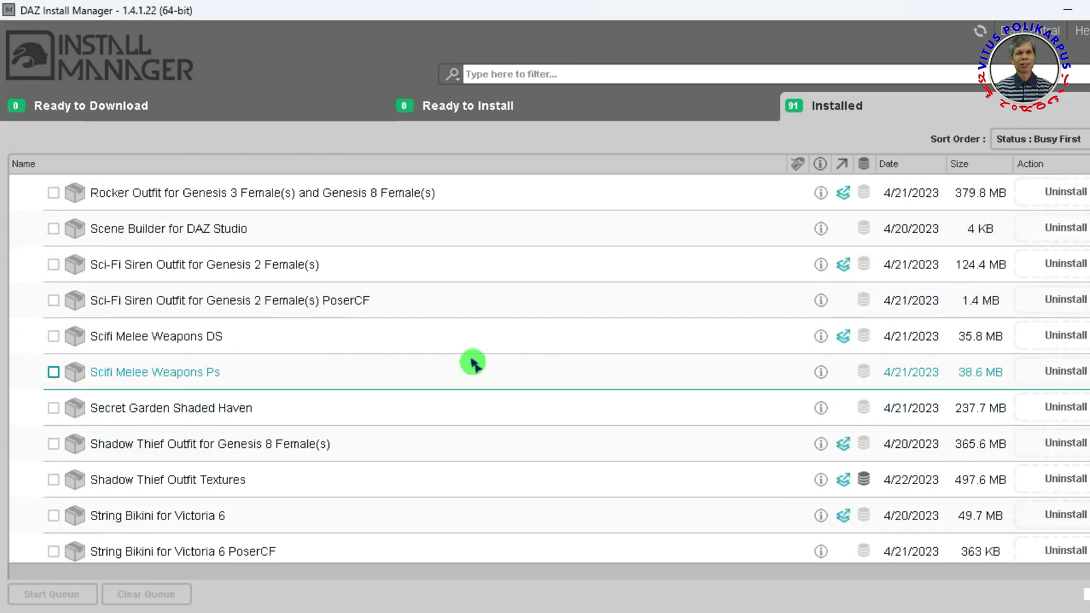
{"action": "scroll", "coordinate": [472, 363], "scroll_direction": "up", "scroll_amount": 5}
{"action": "scroll", "coordinate": [475, 361], "scroll_direction": "up", "scroll_amount": 5}
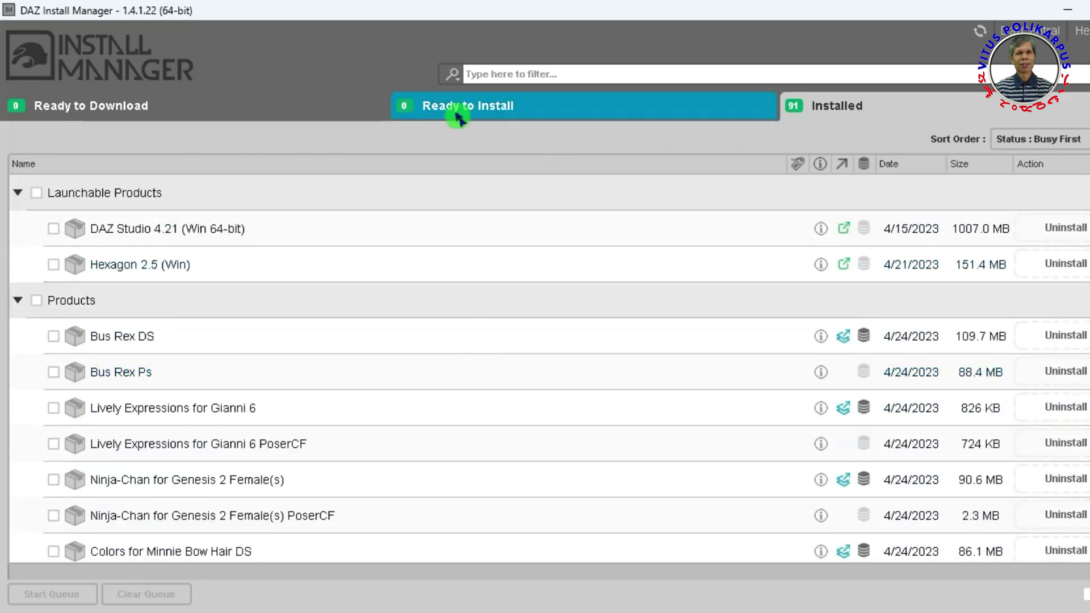
{"action": "left_click", "coordinate": [179, 113]}
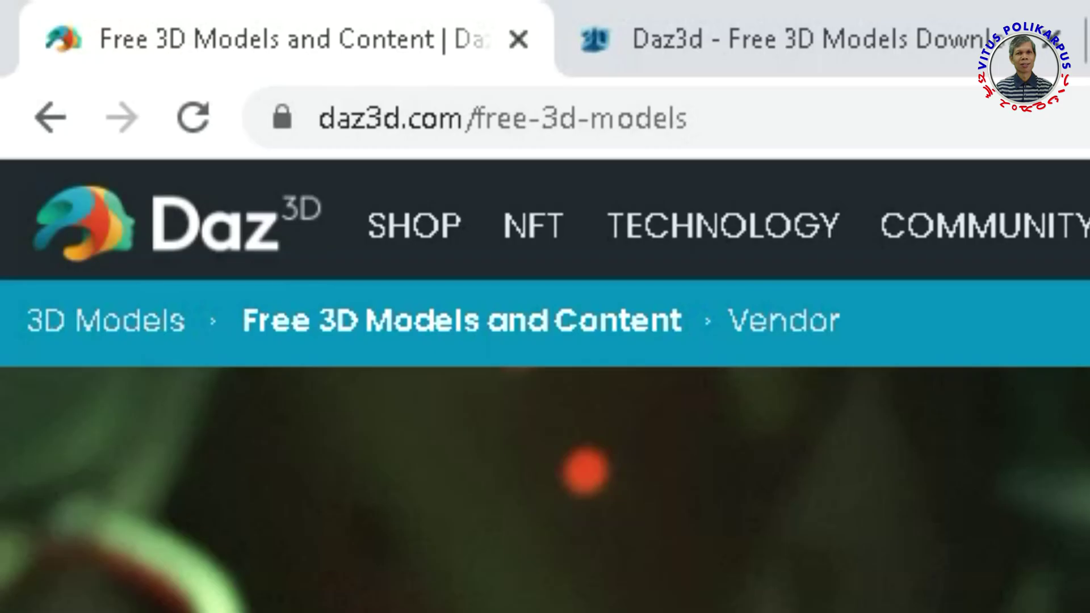
Open the Daz 3D shop page in the browser and look over its promotions and new items.
{"action": "left_click", "coordinate": [388, 248]}
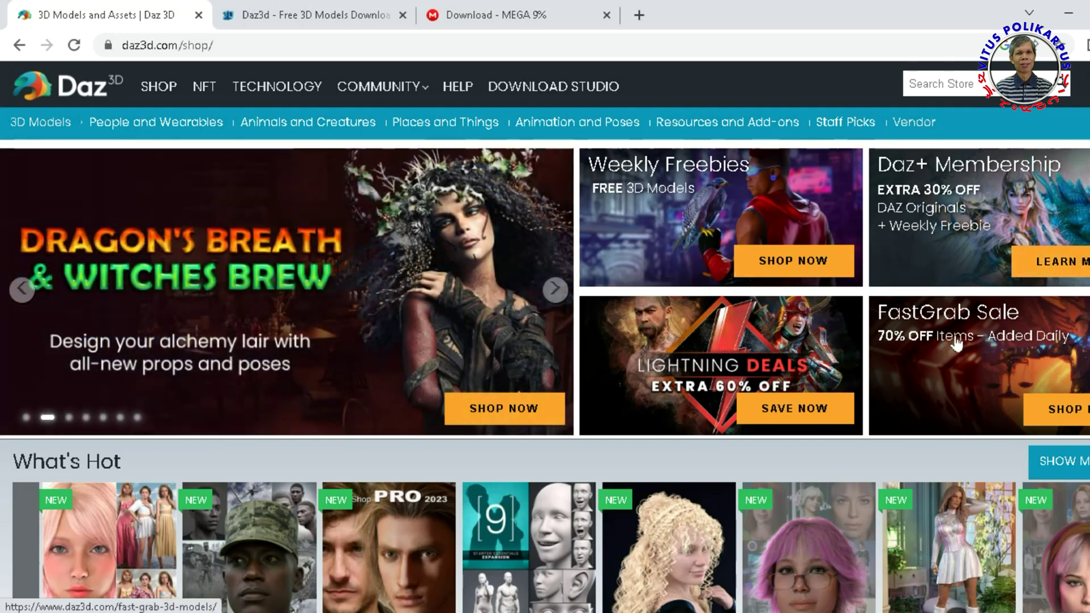
{"action": "scroll", "coordinate": [544, 404], "scroll_direction": "down", "scroll_amount": 2}
{"action": "scroll", "coordinate": [544, 405], "scroll_direction": "down", "scroll_amount": 6}
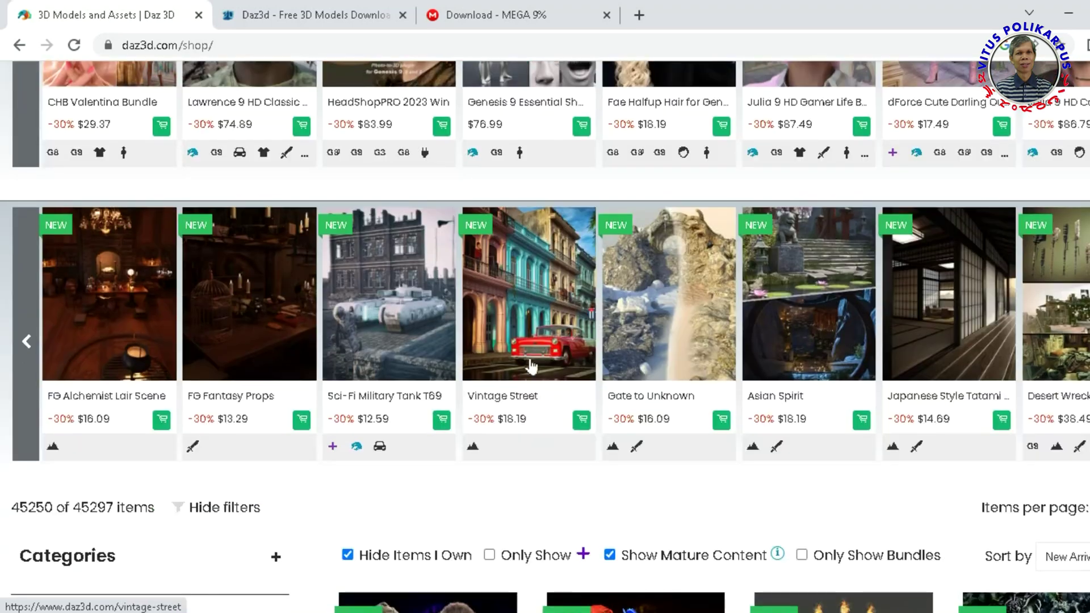
{"action": "scroll", "coordinate": [584, 349], "scroll_direction": "up", "scroll_amount": 6}
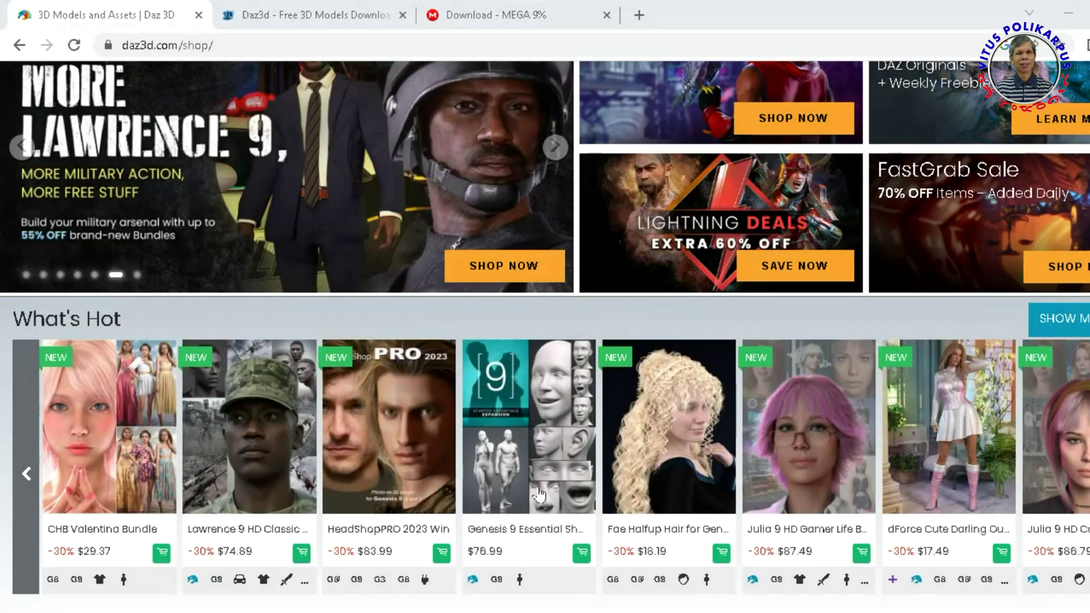
Launch DazCentral, view its settings with the base path and install locations, and close the settings.
{"action": "key", "text": "super"}
{"action": "left_click", "coordinate": [781, 204]}
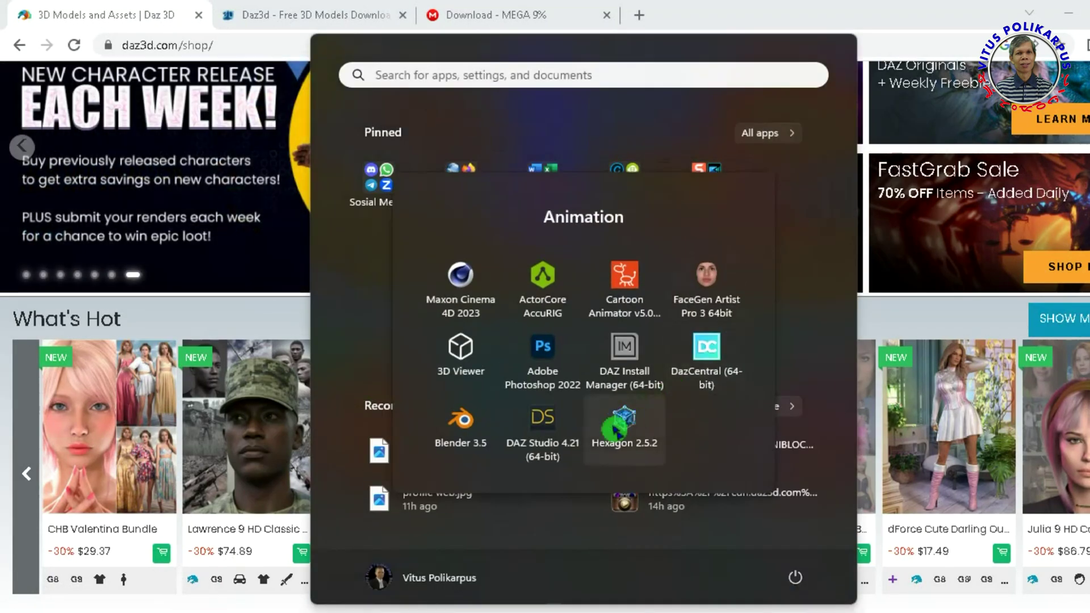
{"action": "left_click", "coordinate": [707, 355]}
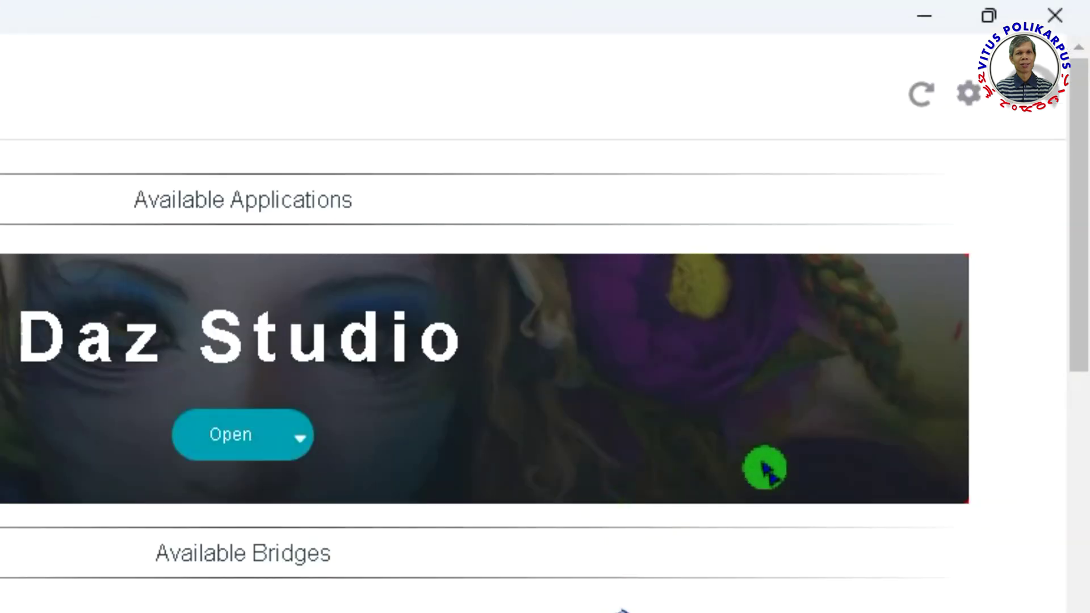
{"action": "left_click", "coordinate": [1088, 55]}
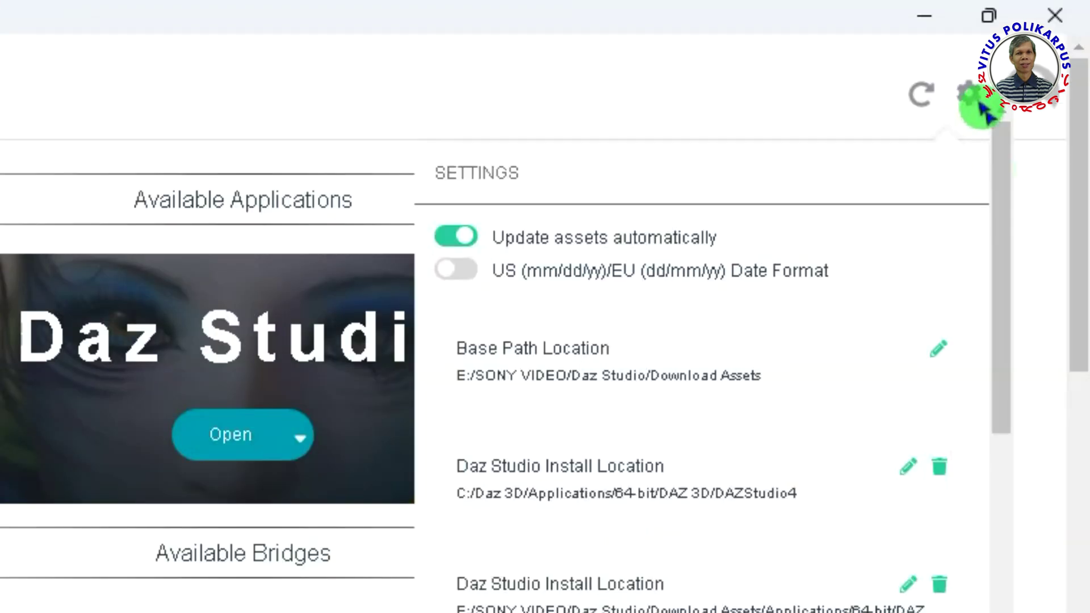
{"action": "left_click", "coordinate": [984, 110]}
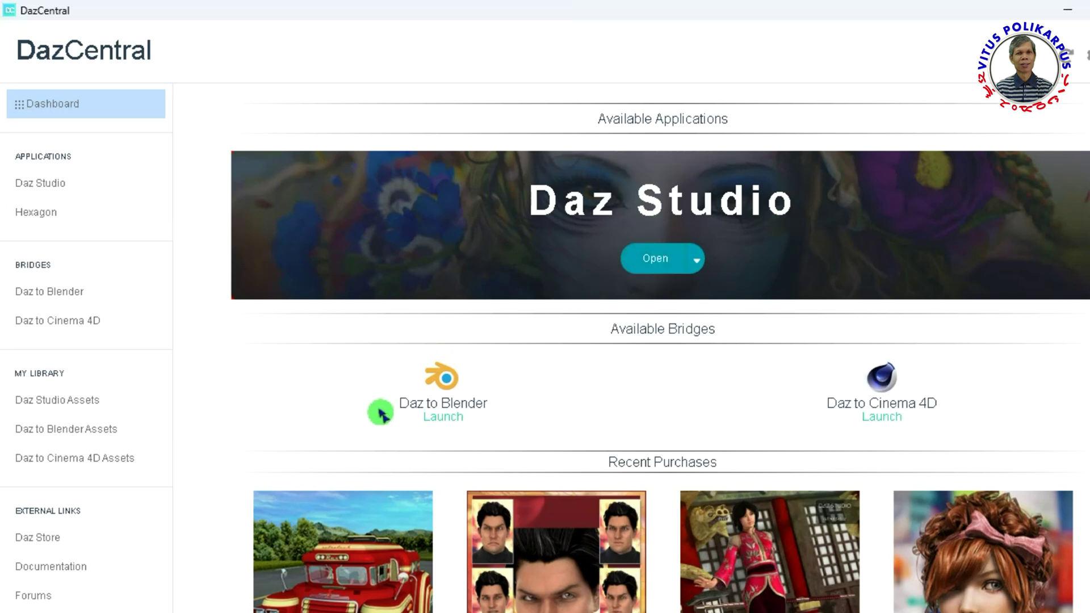
Look through the DazCentral dashboard's available bridges and recent purchases.
{"action": "scroll", "coordinate": [679, 364], "scroll_direction": "down", "scroll_amount": 3}
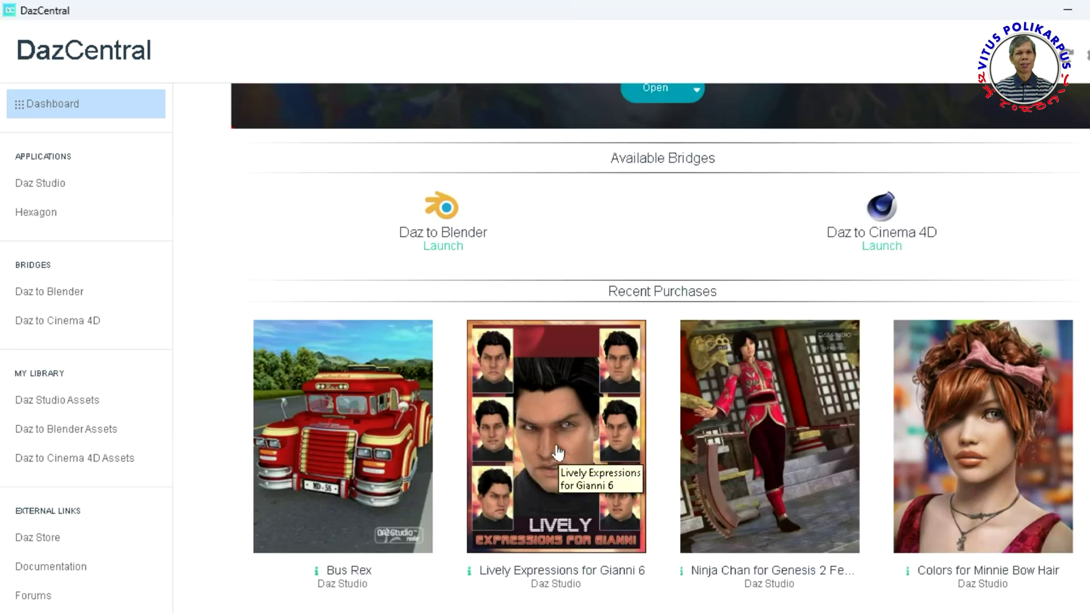
{"action": "scroll", "coordinate": [697, 334], "scroll_direction": "up", "scroll_amount": 3}
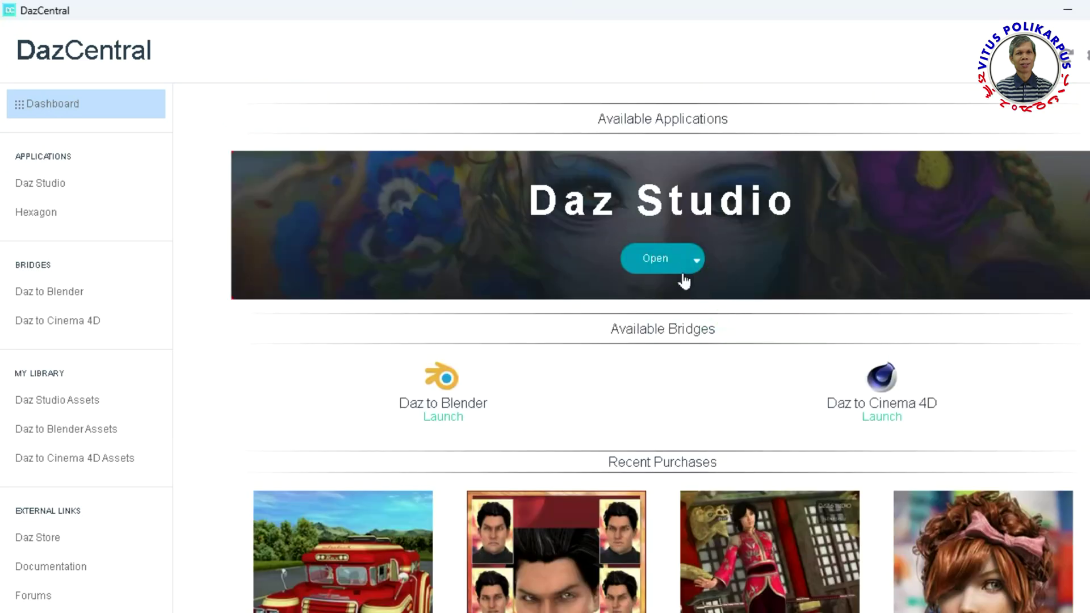
{"action": "left_click", "coordinate": [570, 287]}
{"action": "scroll", "coordinate": [661, 282], "scroll_direction": "down", "scroll_amount": 1}
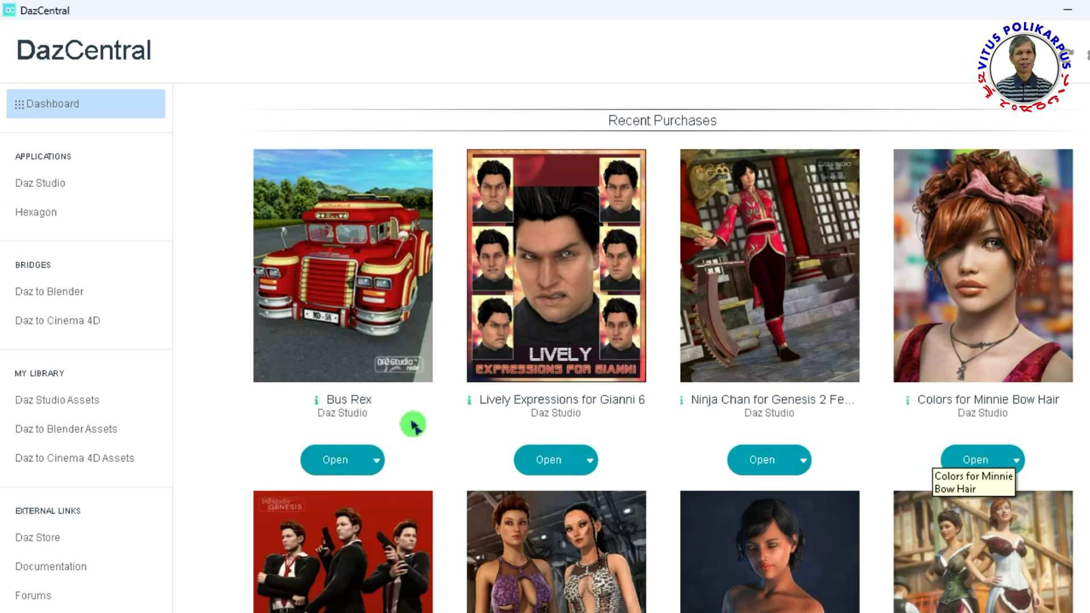
{"action": "scroll", "coordinate": [634, 363], "scroll_direction": "down", "scroll_amount": 3}
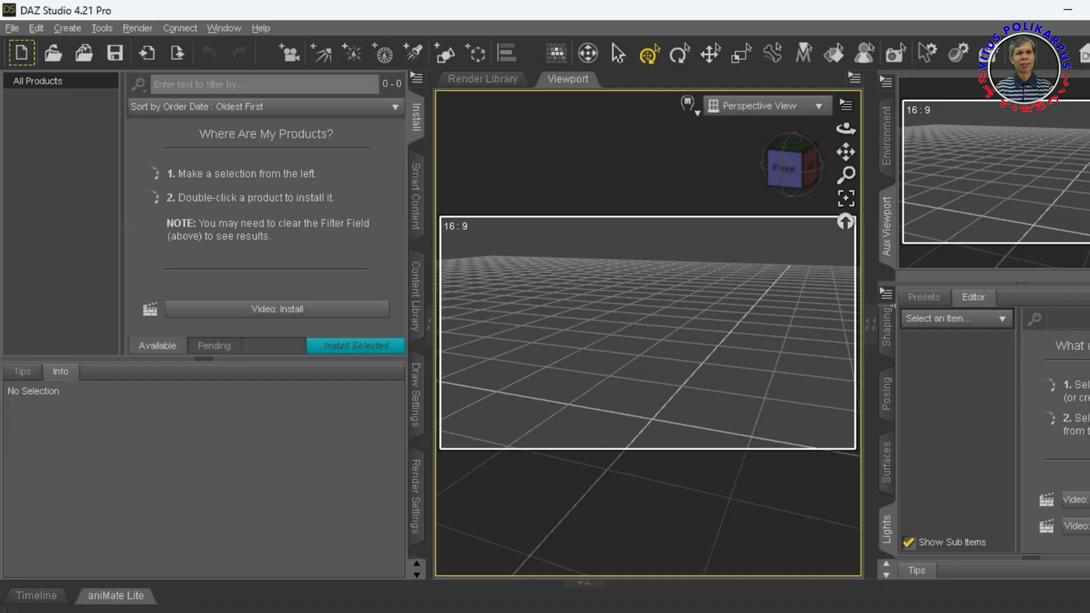
Switch to the browser to view the head of the Daz 3D shop page, and bring up the group of animation apps.
{"action": "left_click", "coordinate": [397, 346]}
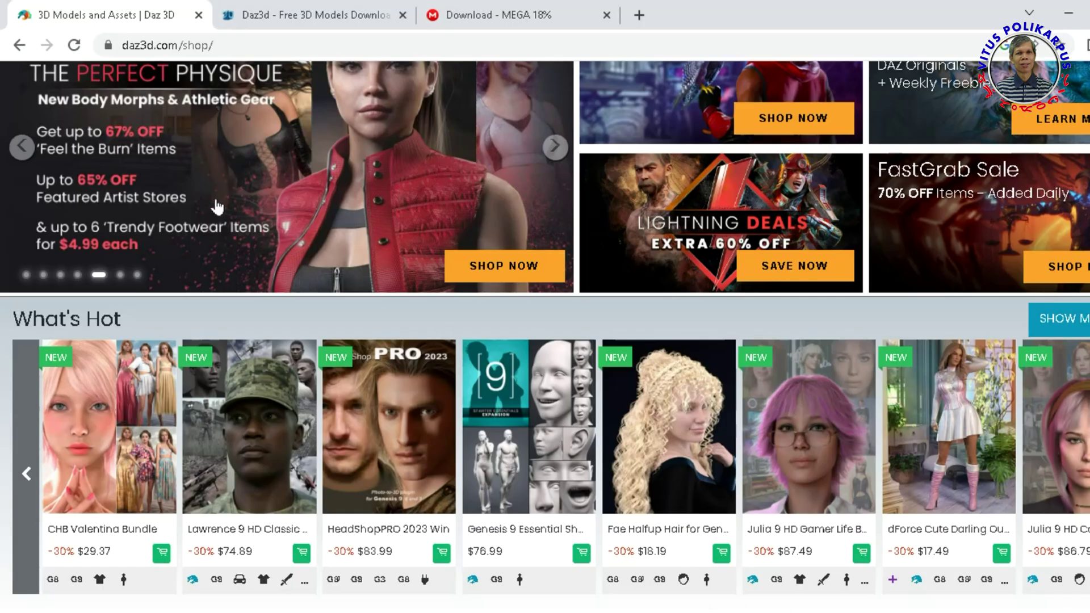
{"action": "scroll", "coordinate": [449, 304], "scroll_direction": "up", "scroll_amount": 3}
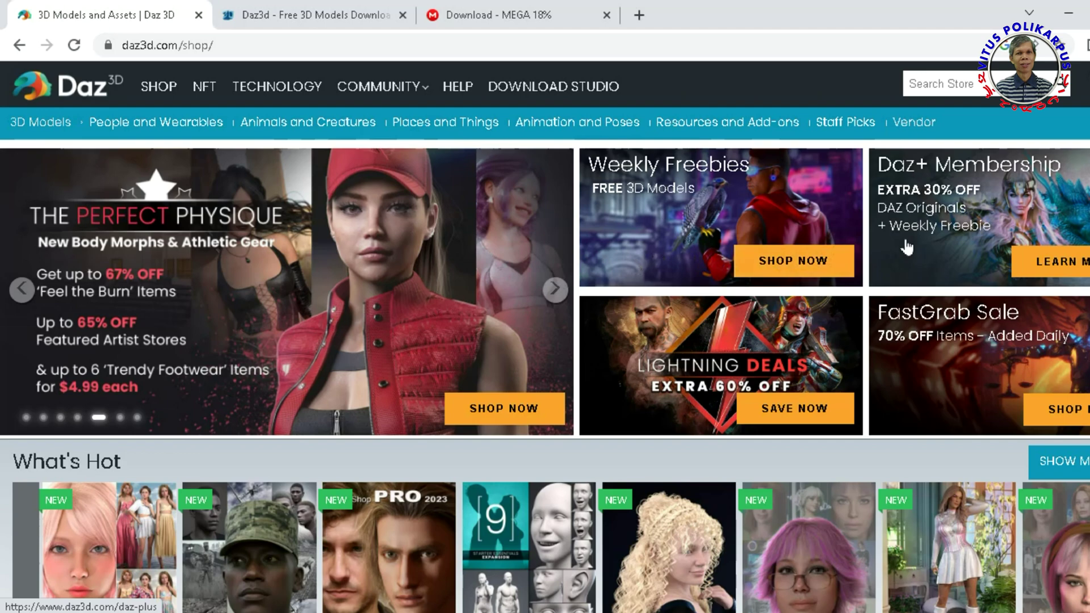
{"action": "key", "text": "super"}
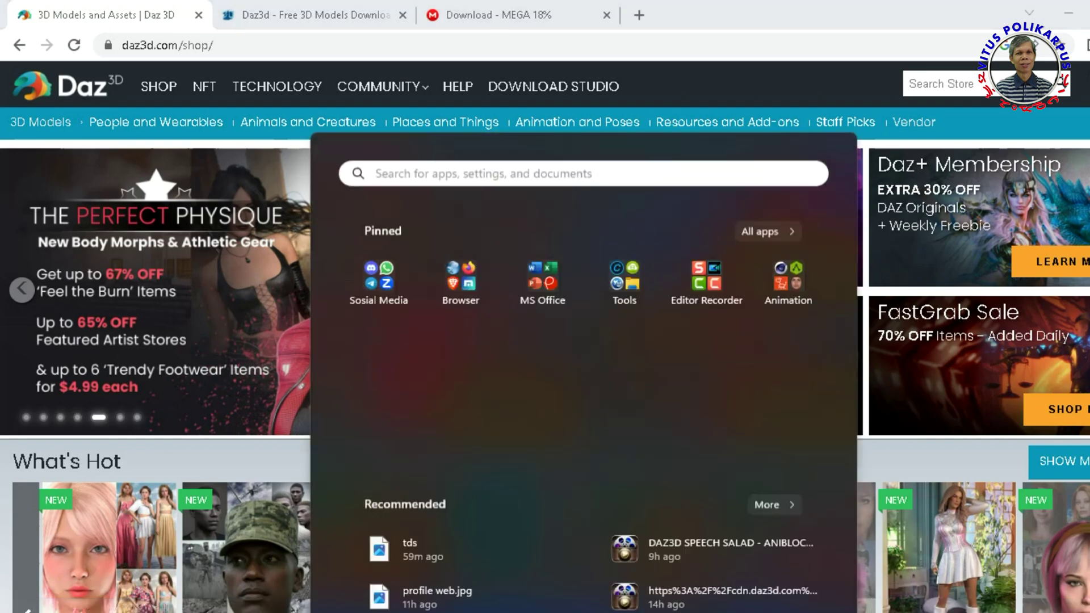
{"action": "left_click", "coordinate": [789, 183]}
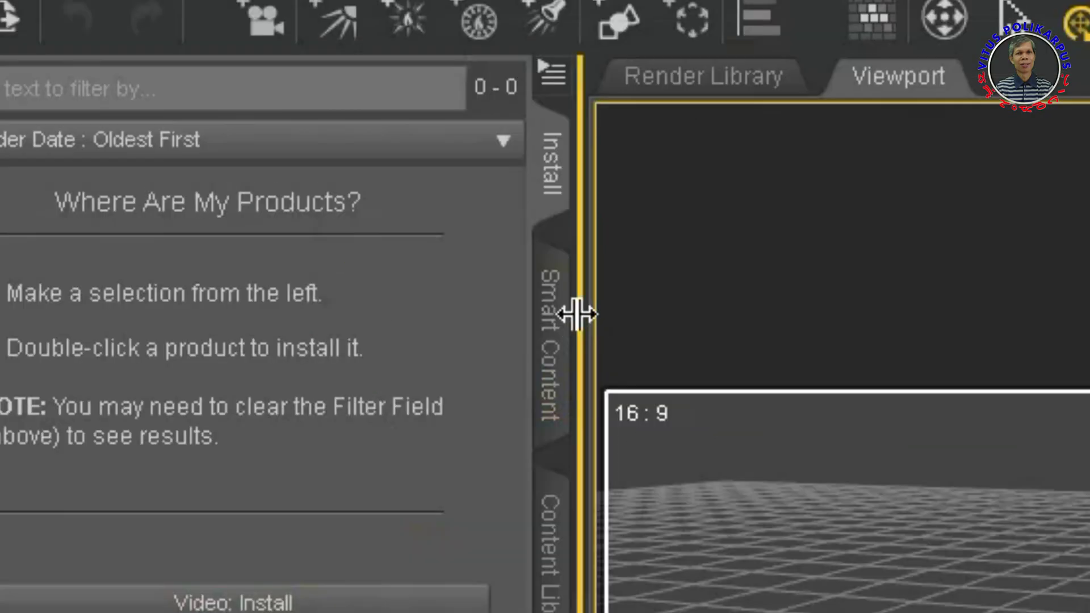
Show all products in DAZ Studio's Smart Content and look through the whole list.
{"action": "left_click", "coordinate": [554, 348]}
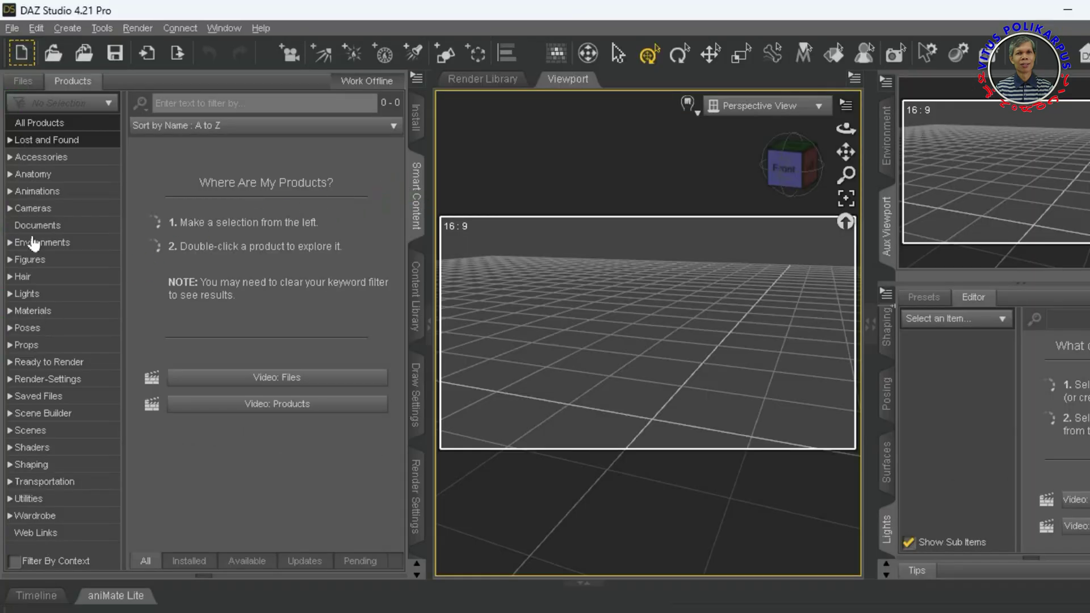
{"action": "left_click", "coordinate": [27, 125]}
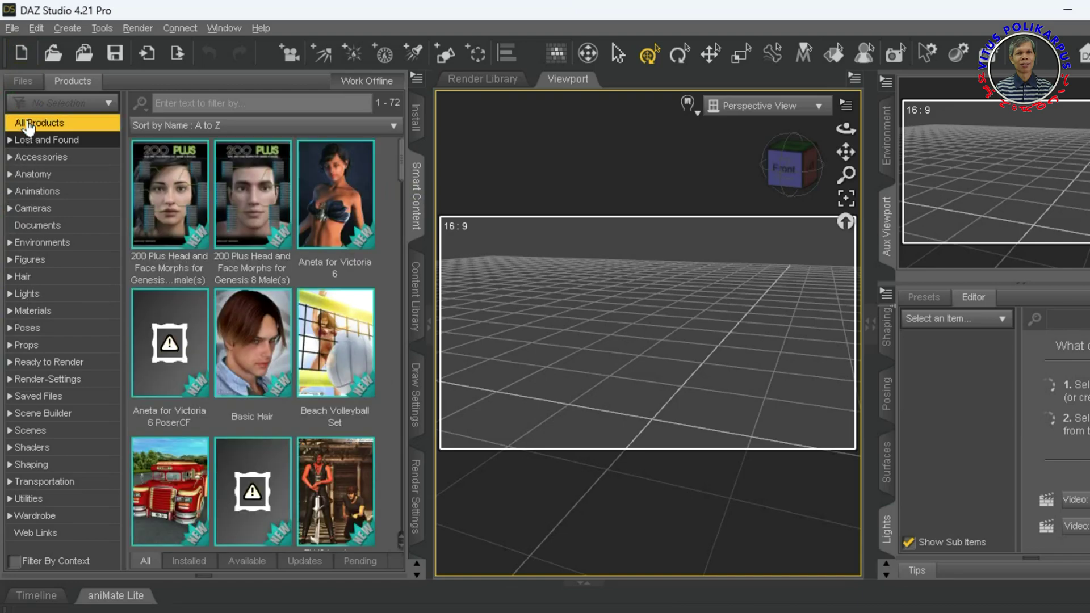
{"action": "scroll", "coordinate": [352, 263], "scroll_direction": "down", "scroll_amount": 5}
{"action": "scroll", "coordinate": [351, 262], "scroll_direction": "down", "scroll_amount": 10}
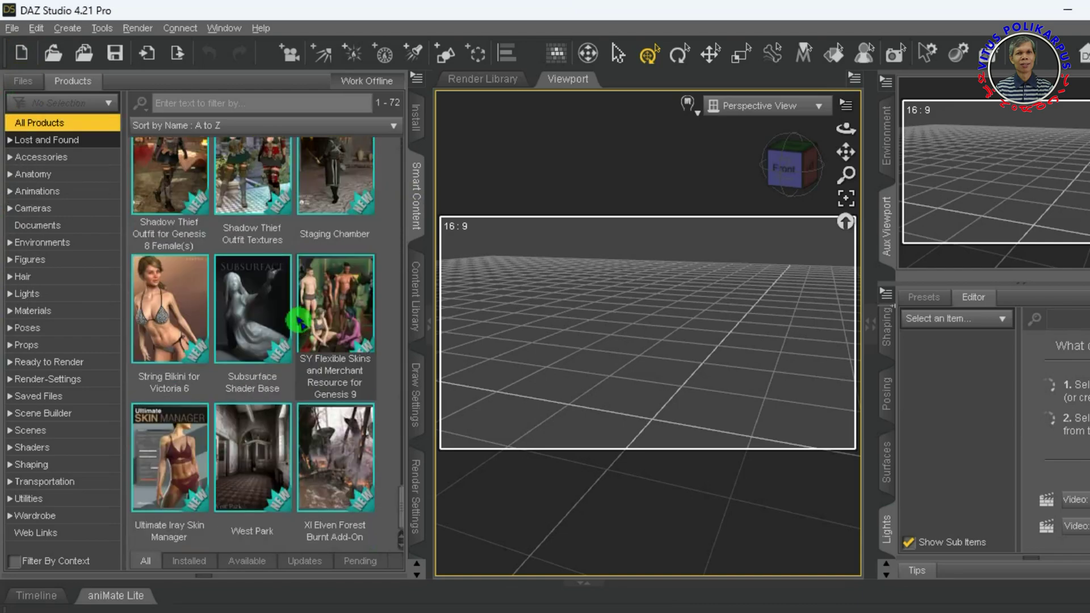
{"action": "scroll", "coordinate": [299, 322], "scroll_direction": "up", "scroll_amount": 15}
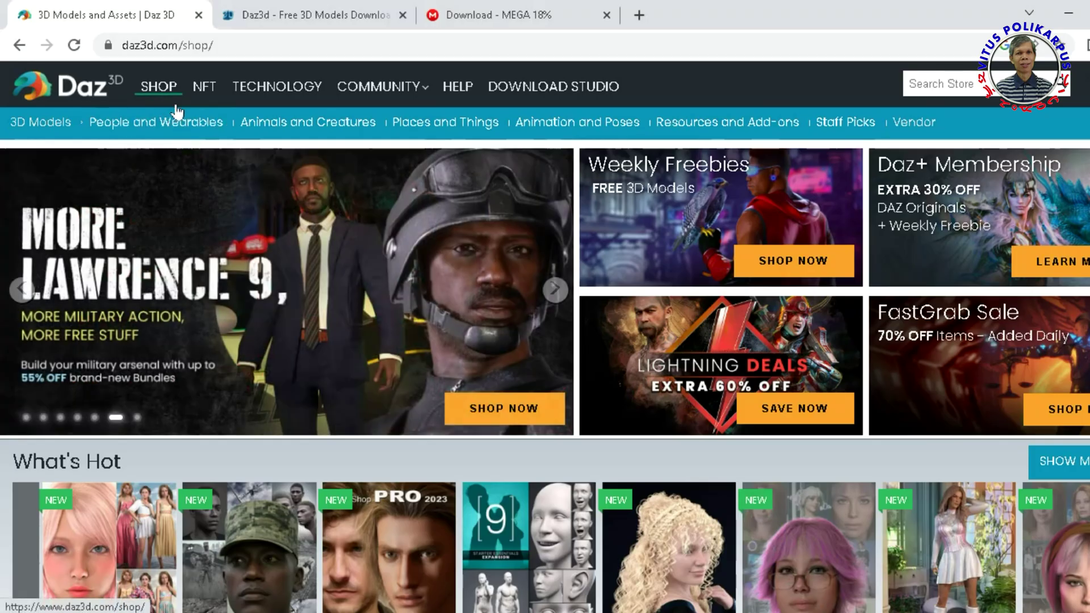
Return from the browser to DAZ Studio and show the DAZ Studio Formats root in the Content Library.
{"action": "left_click", "coordinate": [632, 79]}
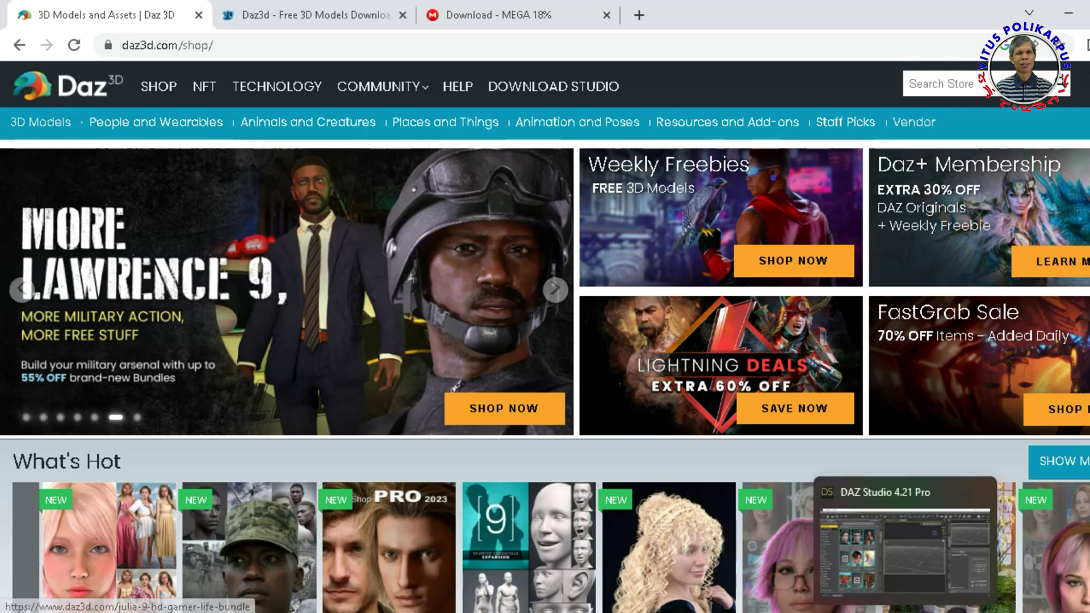
{"action": "left_click", "coordinate": [908, 554]}
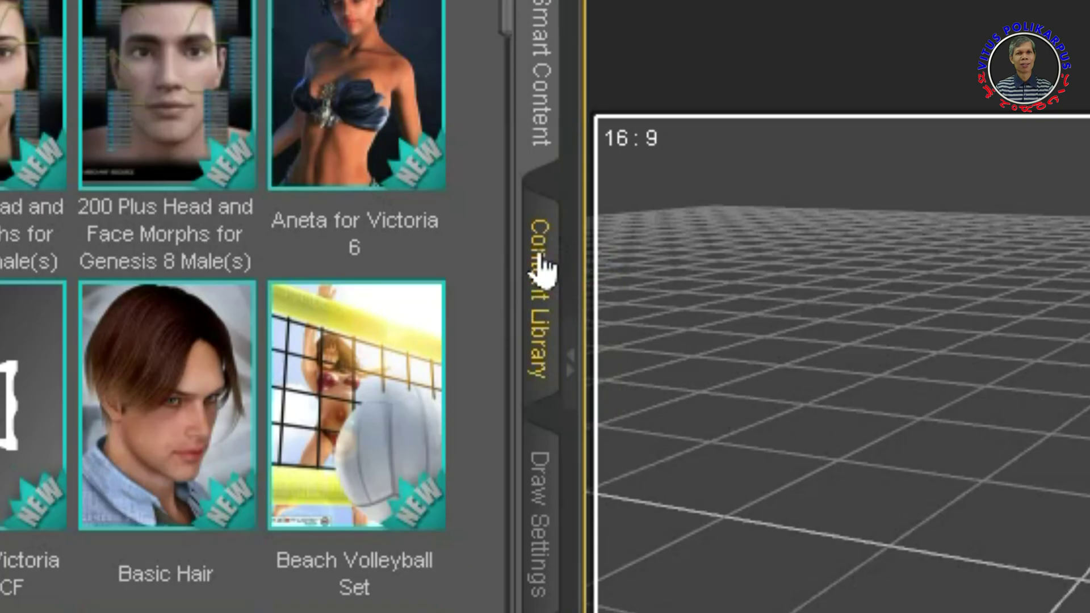
{"action": "left_click", "coordinate": [540, 267]}
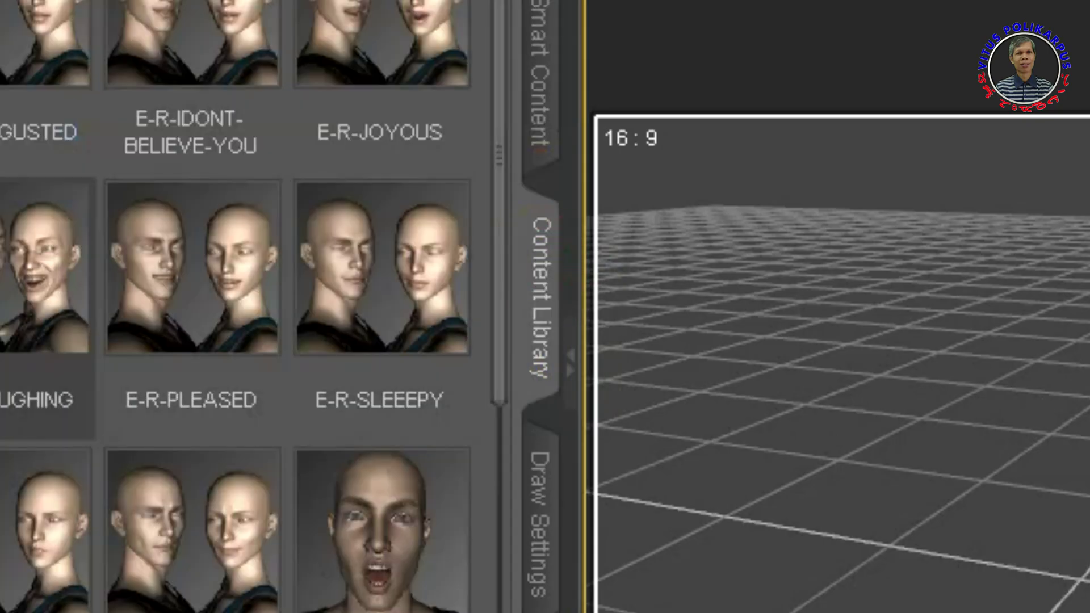
{"action": "scroll", "coordinate": [71, 340], "scroll_direction": "up", "scroll_amount": 10}
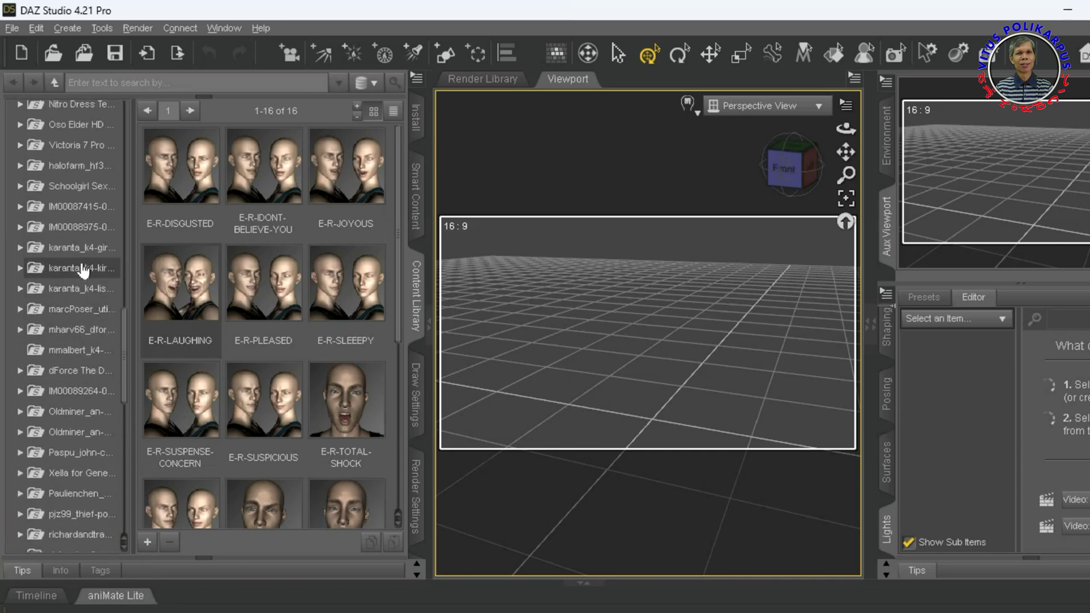
{"action": "scroll", "coordinate": [82, 272], "scroll_direction": "up", "scroll_amount": 3}
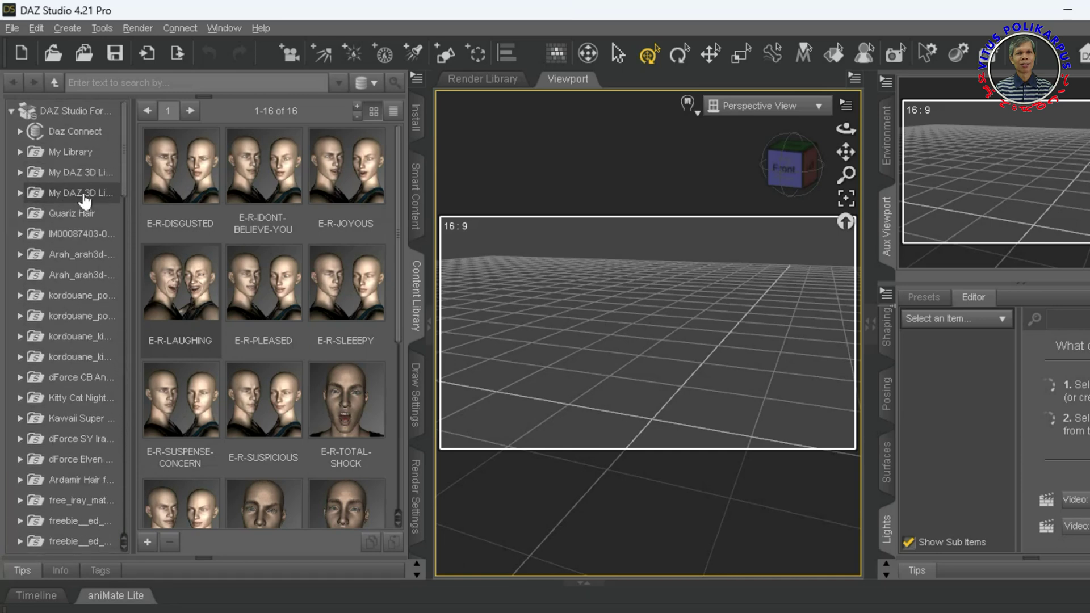
{"action": "left_click", "coordinate": [44, 115]}
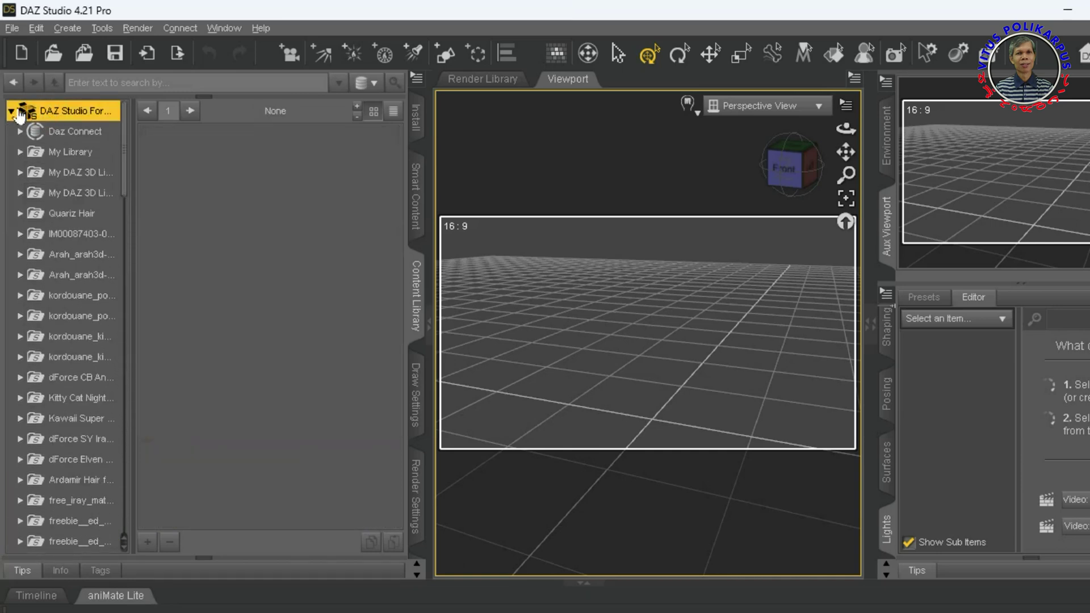
Browse the 1A-Speech, 2A-Body and 3-EXPRES folders inside the NORBZ content in the Content Library.
{"action": "scroll", "coordinate": [47, 336], "scroll_direction": "down", "scroll_amount": 10}
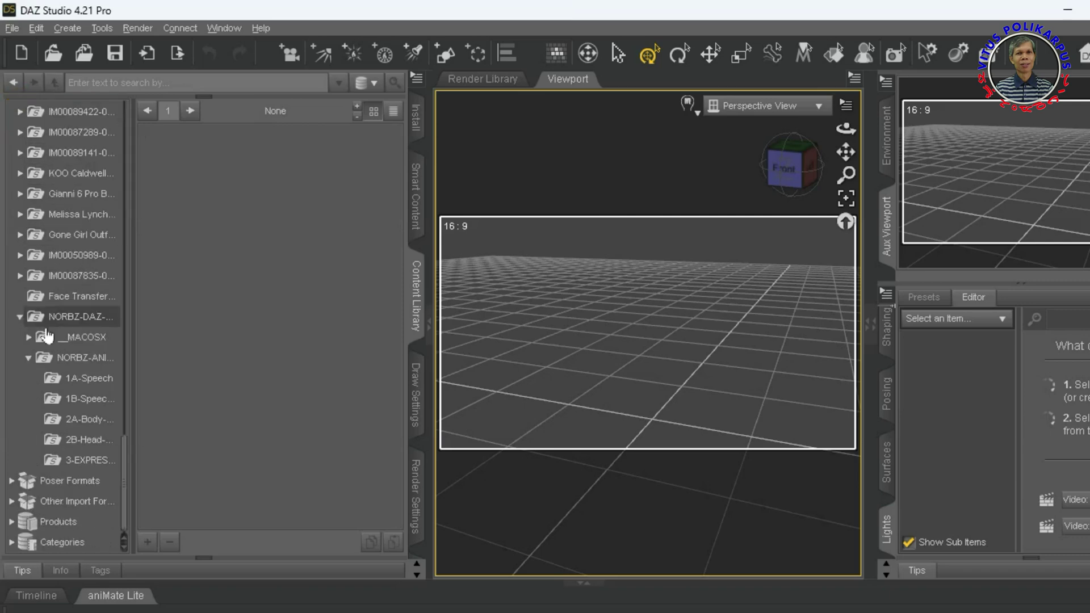
{"action": "left_click", "coordinate": [71, 377]}
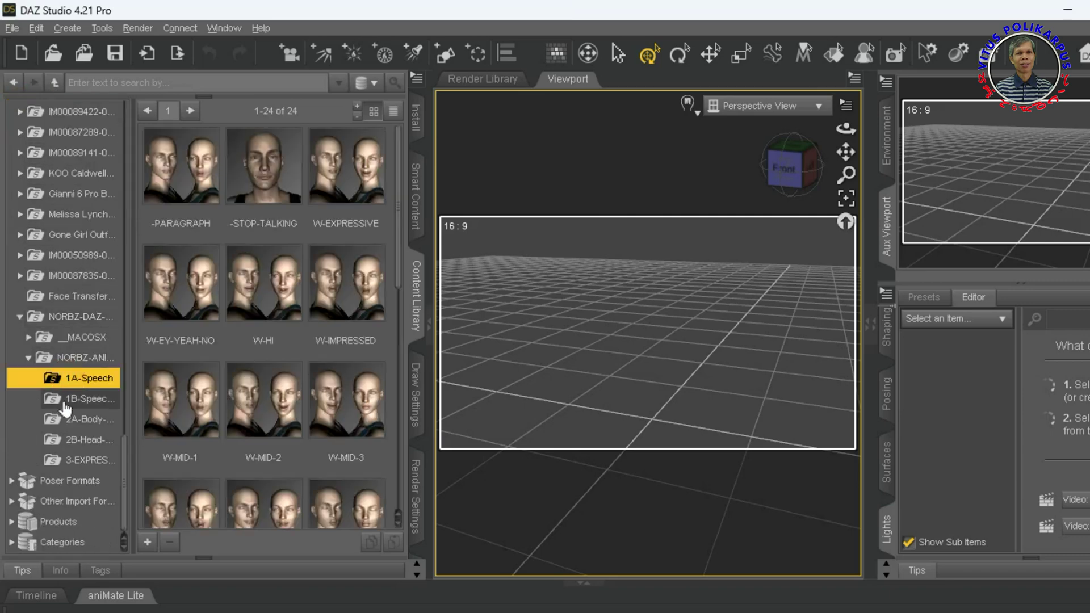
{"action": "left_click", "coordinate": [68, 420]}
{"action": "left_click", "coordinate": [69, 460]}
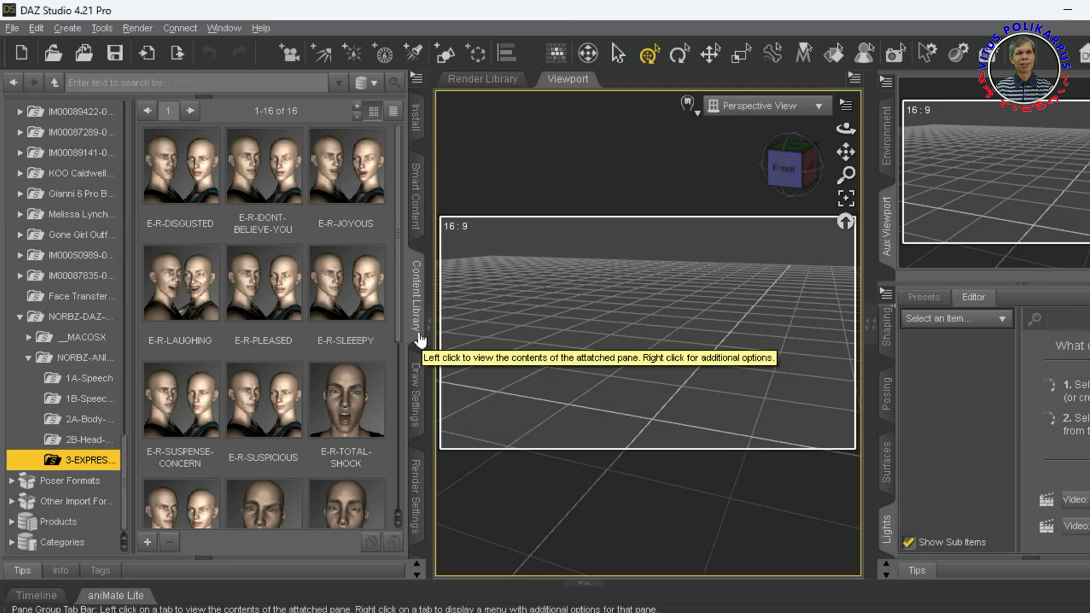
View the Install, Smart Content and Content Library panes in turn.
{"action": "left_click", "coordinate": [418, 118]}
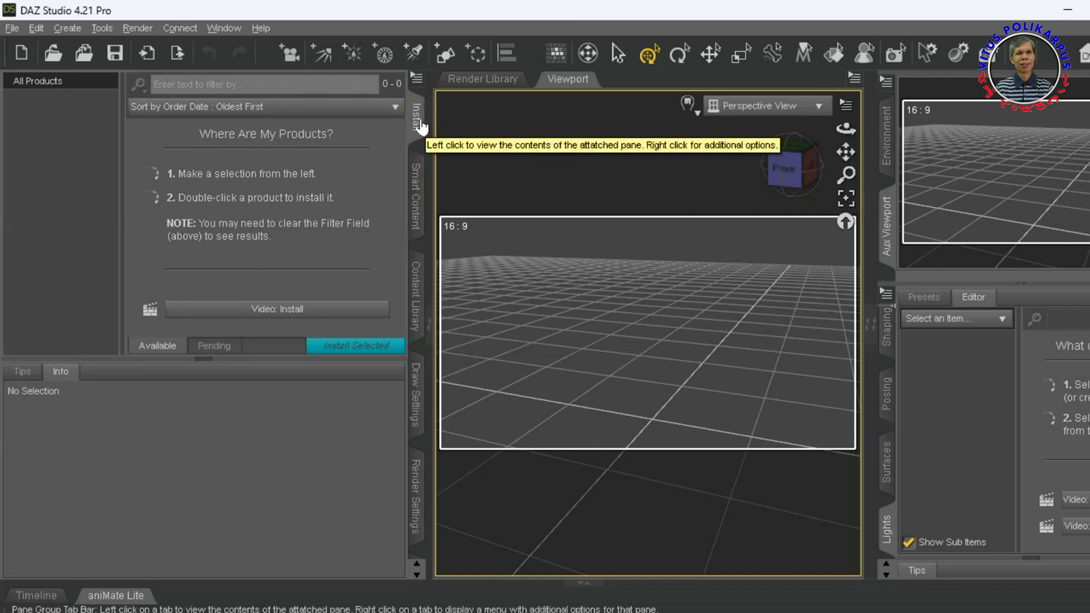
{"action": "left_click", "coordinate": [416, 196]}
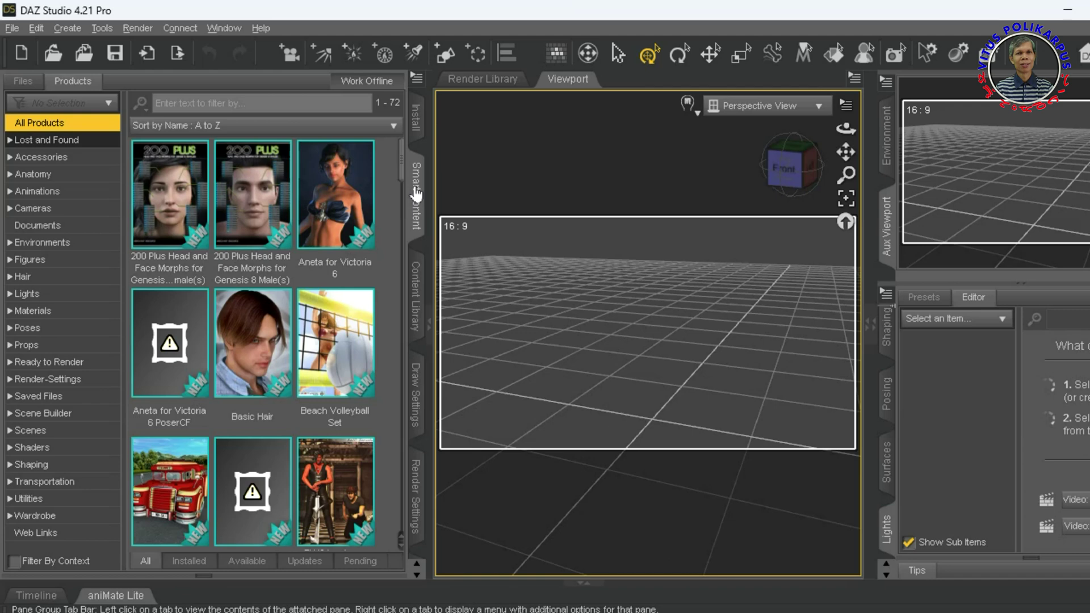
{"action": "left_click", "coordinate": [417, 291]}
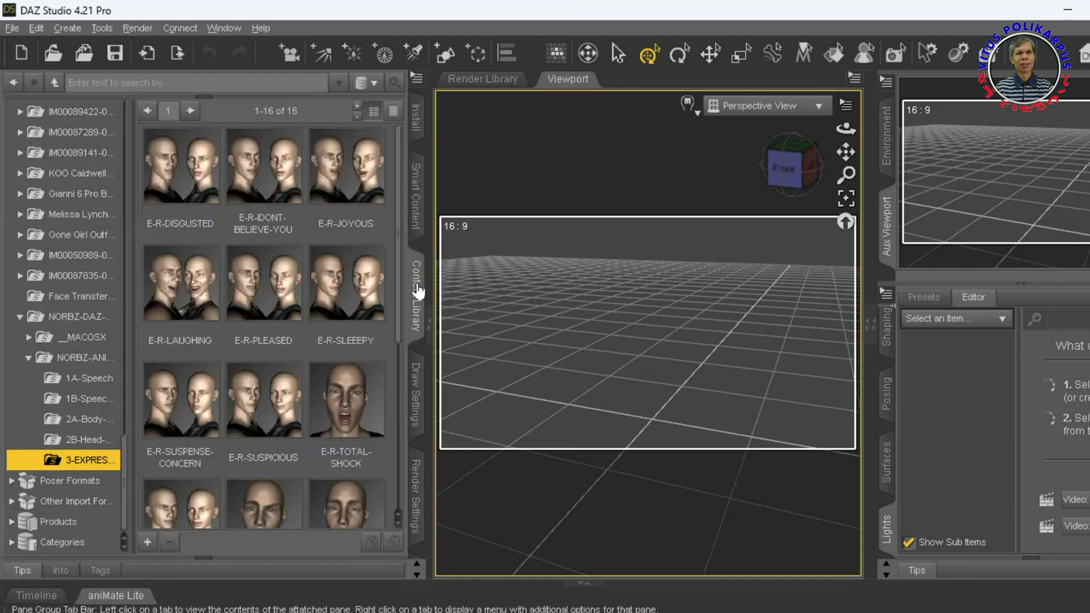